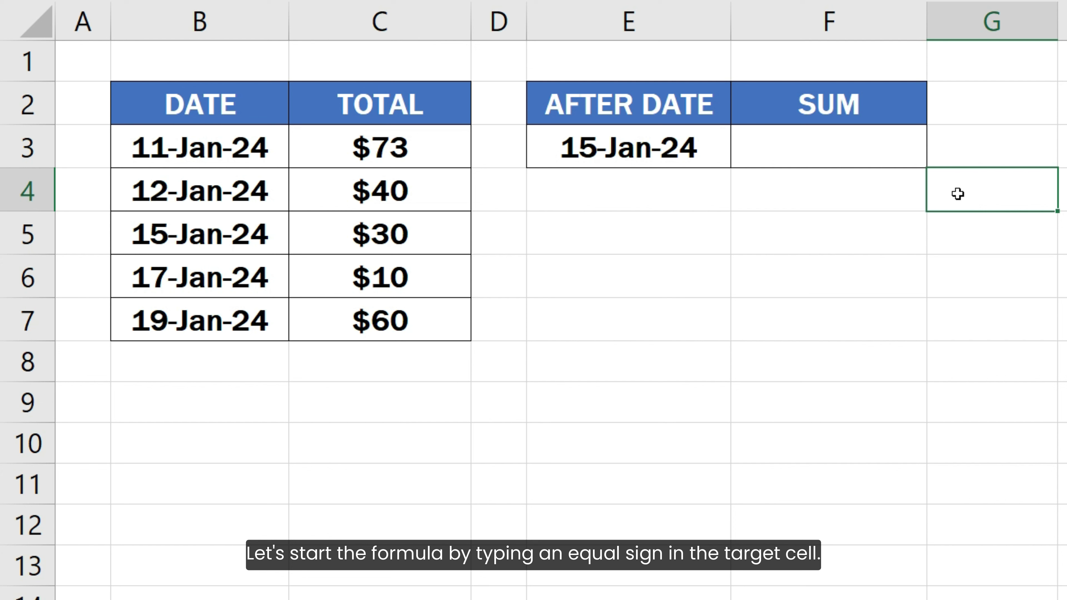
Enter the formula =SUMIF(B3:B7, ">" & E3, C3:C7) in cell F3 to sum totals dated after the given date
{"action": "left_click", "coordinate": [903, 156]}
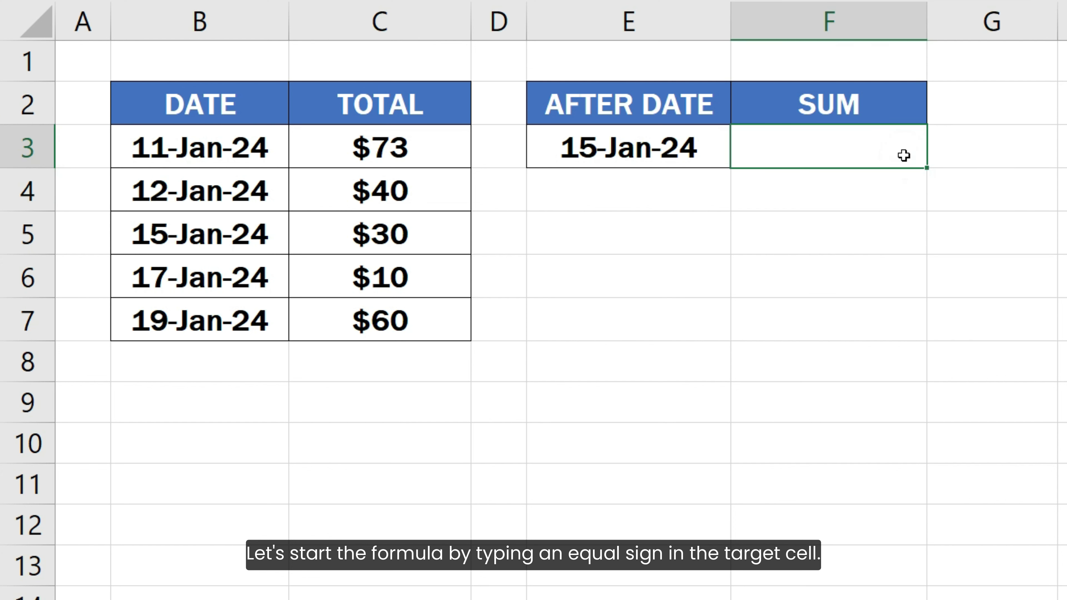
{"action": "type", "text": "="}
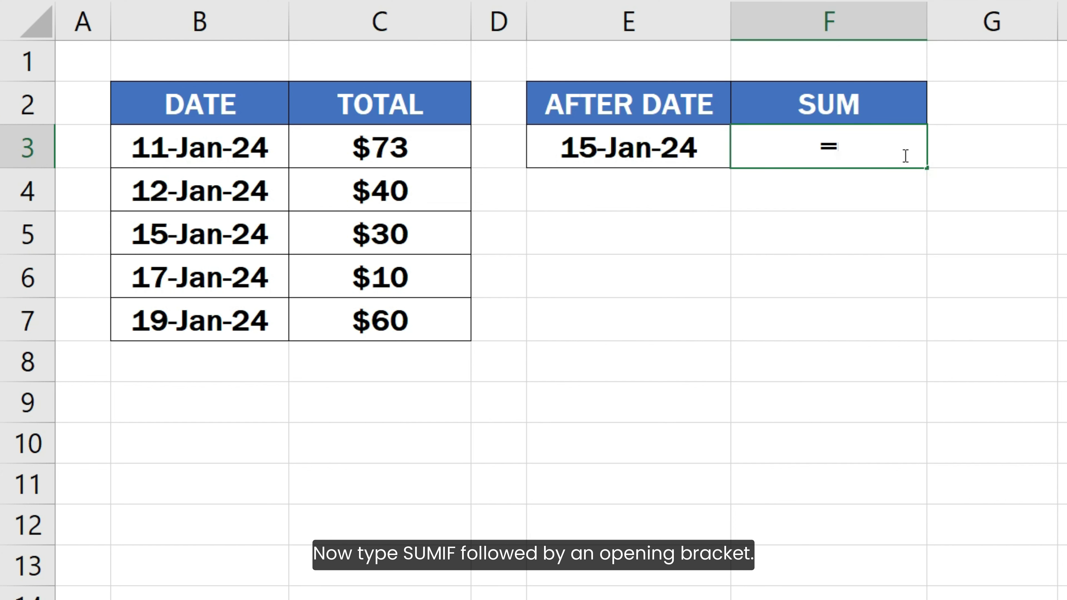
{"action": "type", "text": "SUMIF("}
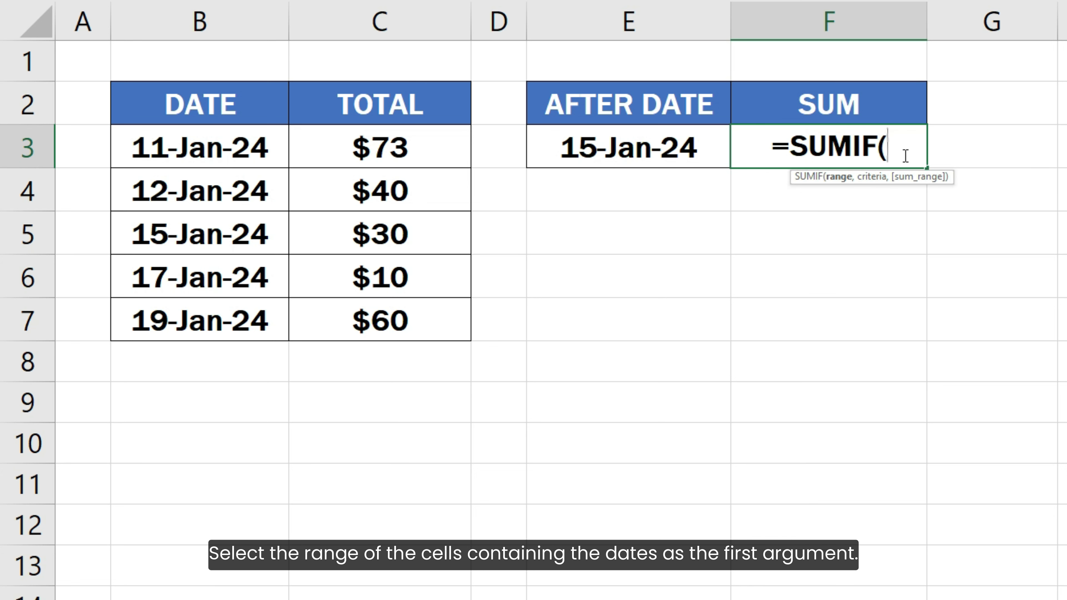
{"action": "left_click_drag", "start_coordinate": [265, 152], "coordinate": [259, 332]}
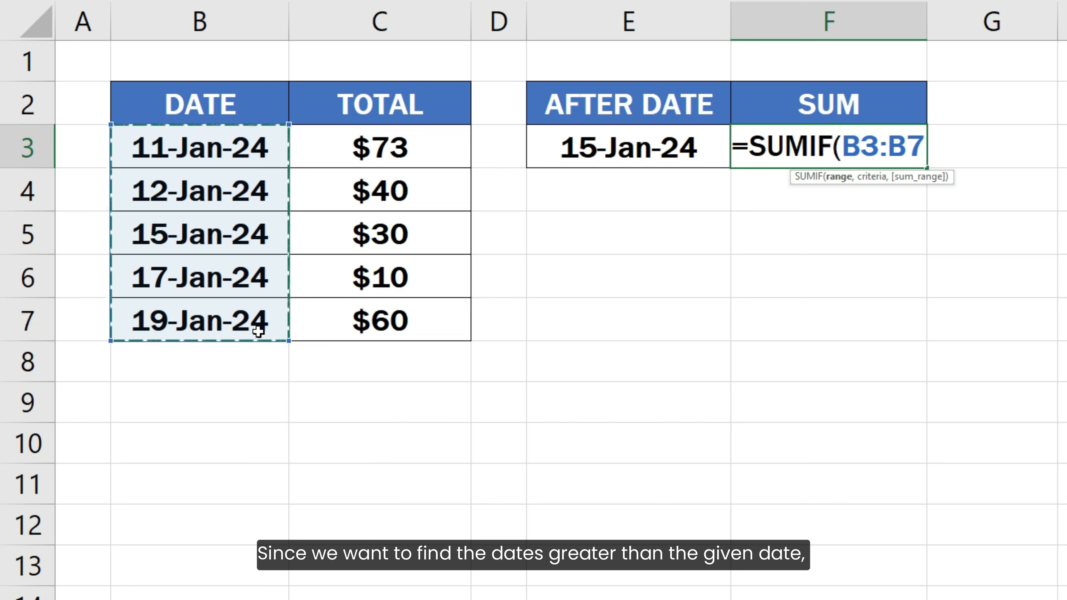
{"action": "type", "text": ","}
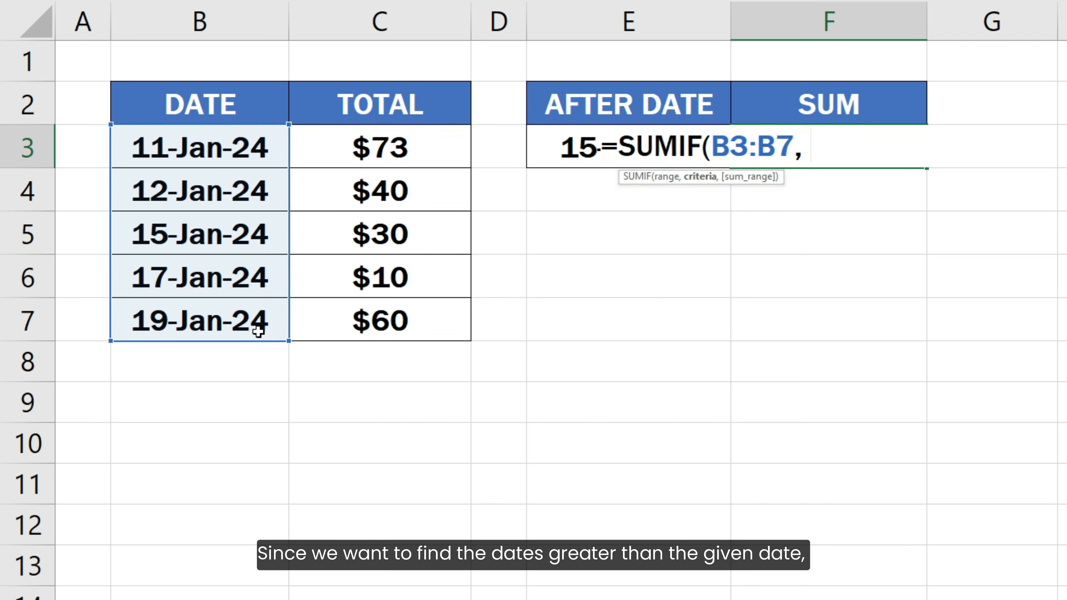
{"action": "type", "text": " \">\""}
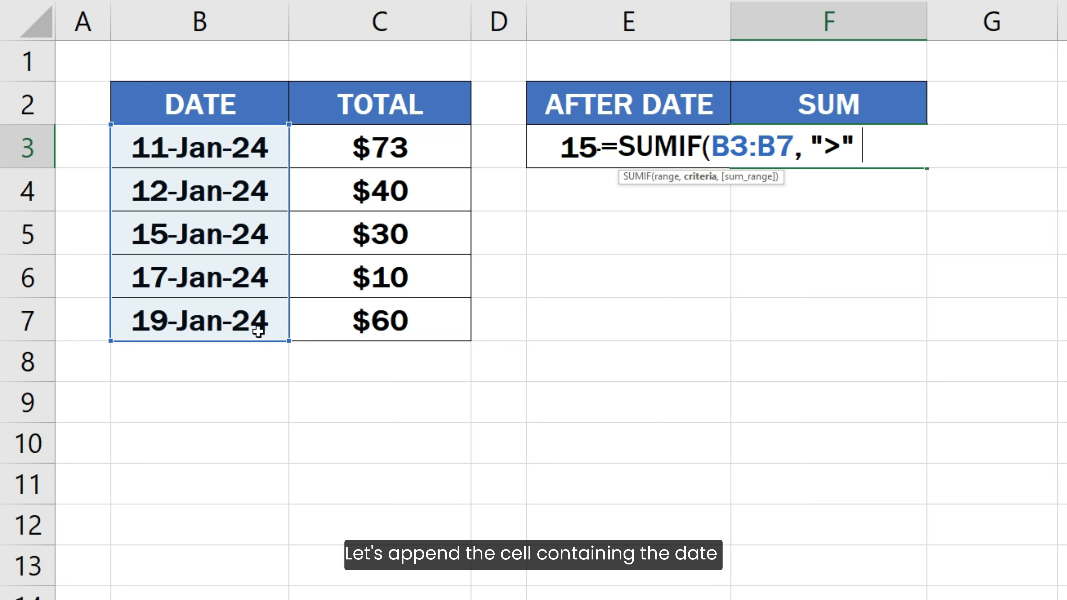
{"action": "type", "text": " &"}
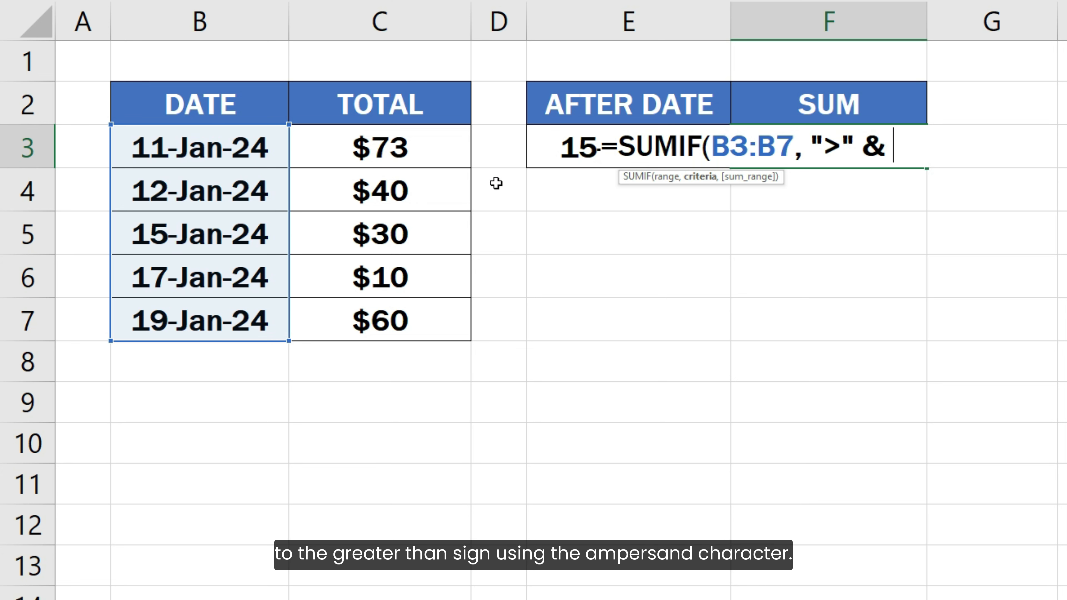
{"action": "left_click", "coordinate": [541, 145]}
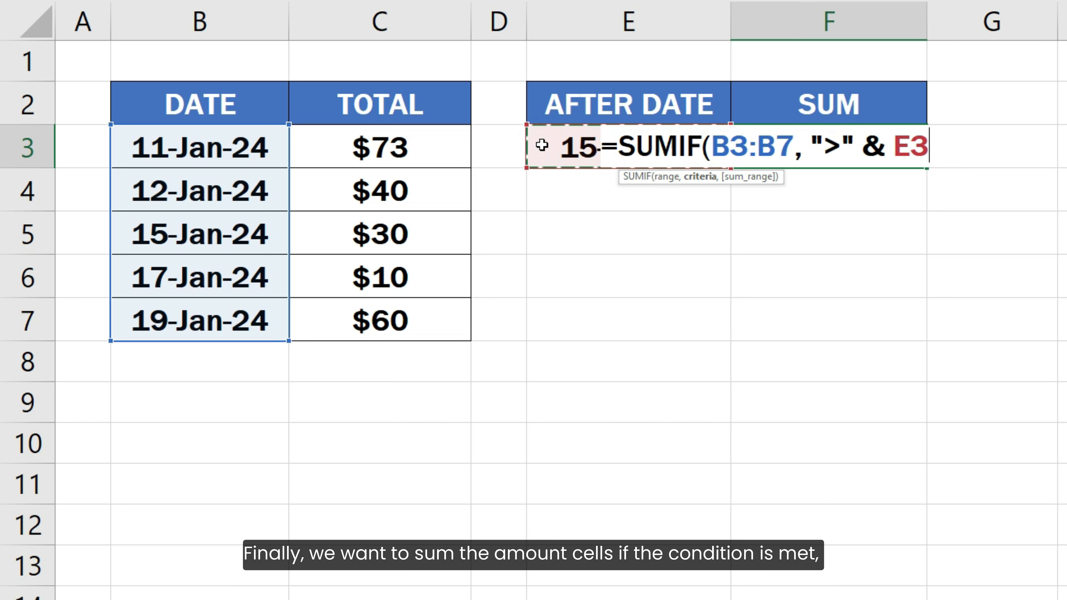
{"action": "type", "text": ","}
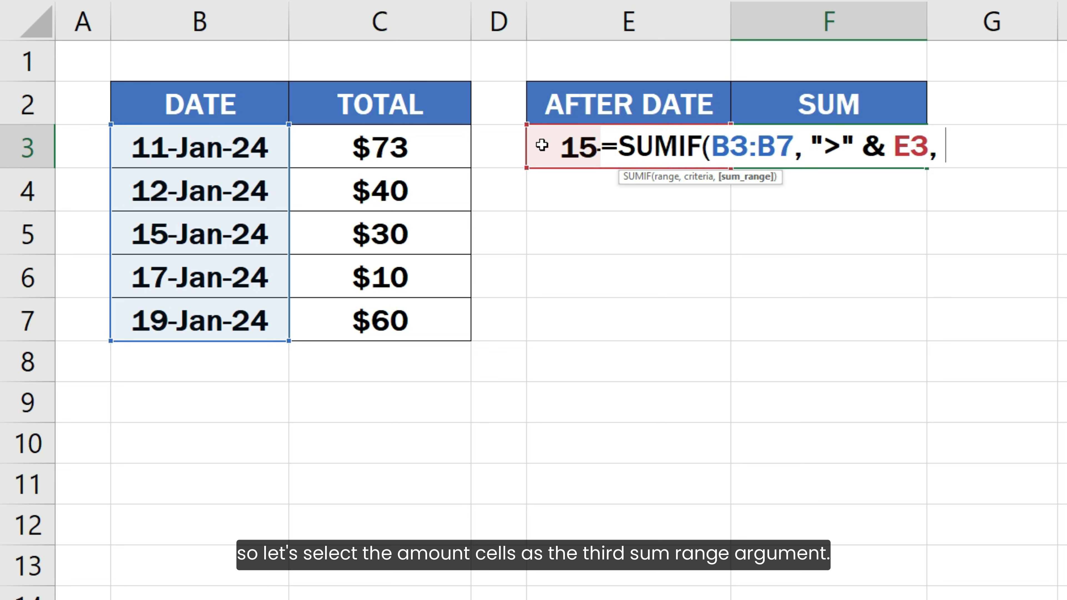
{"action": "left_click_drag", "start_coordinate": [469, 142], "coordinate": [433, 311]}
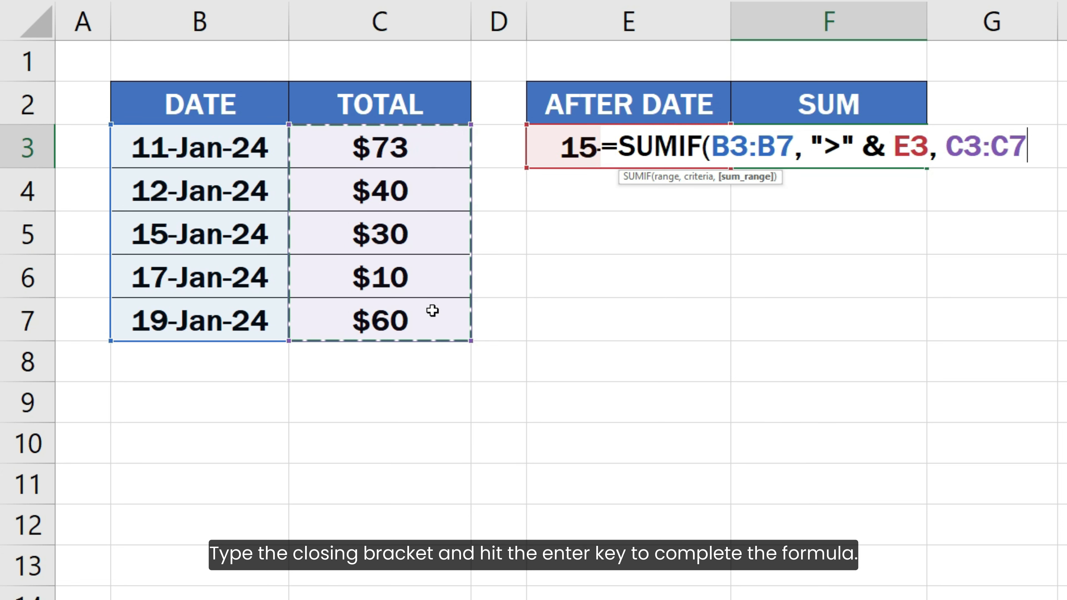
{"action": "type", "text": ")"}
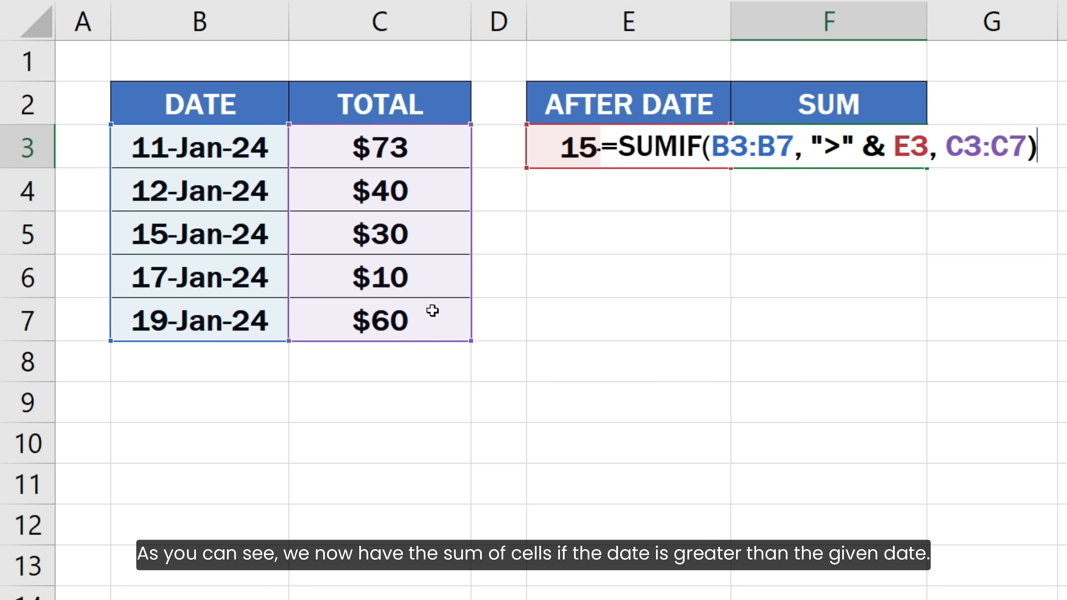
{"action": "key", "text": "Return"}
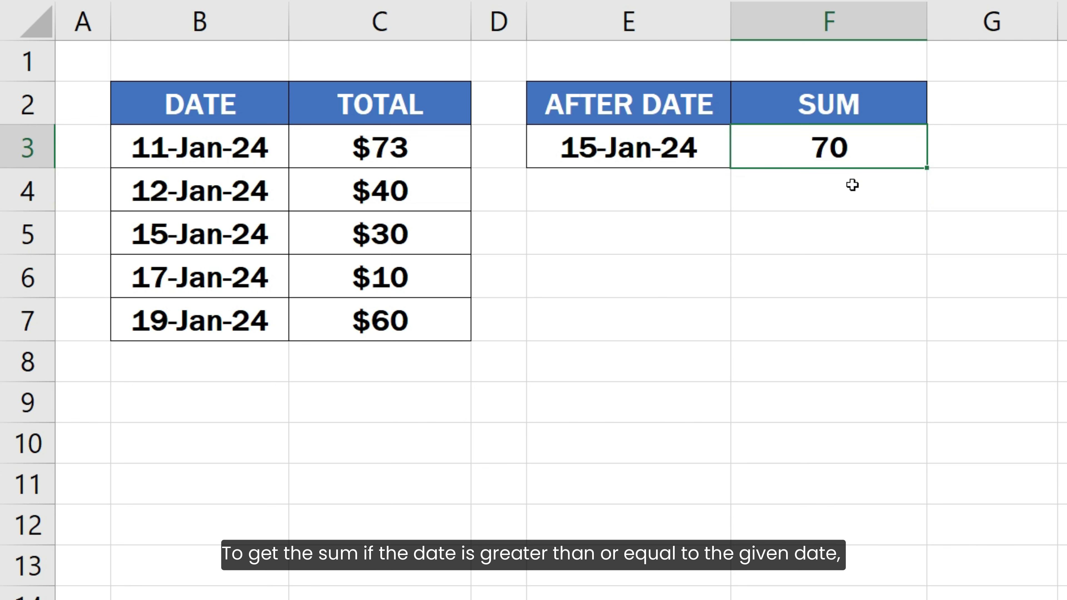
Change the comparison operator in the F3 SUMIF formula to ">=" so that the given date is included
{"action": "key", "text": "F2"}
{"action": "left_click", "coordinate": [846, 157]}
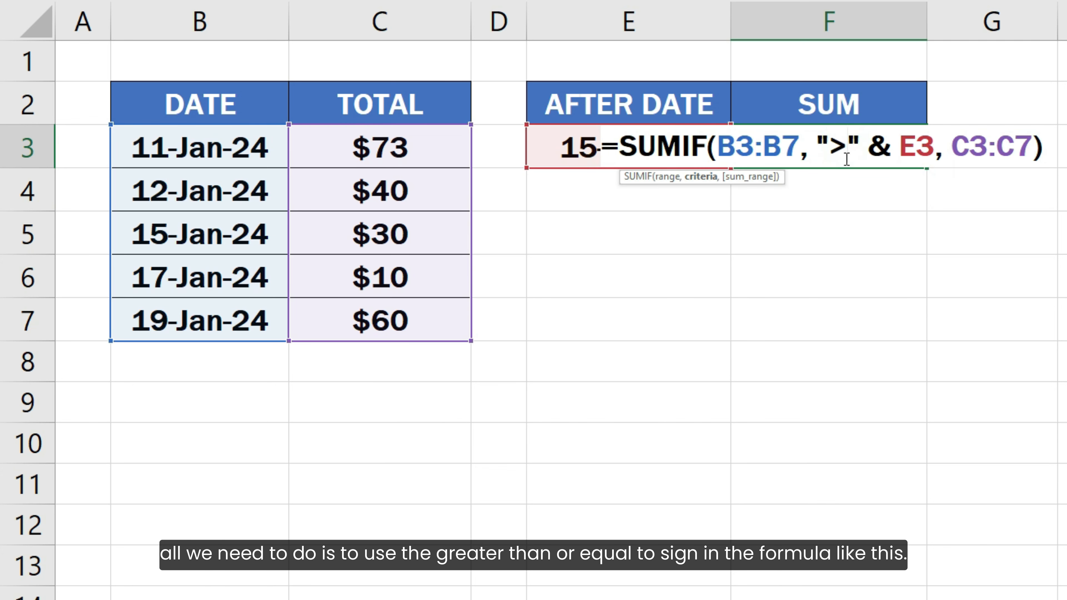
{"action": "type", "text": "="}
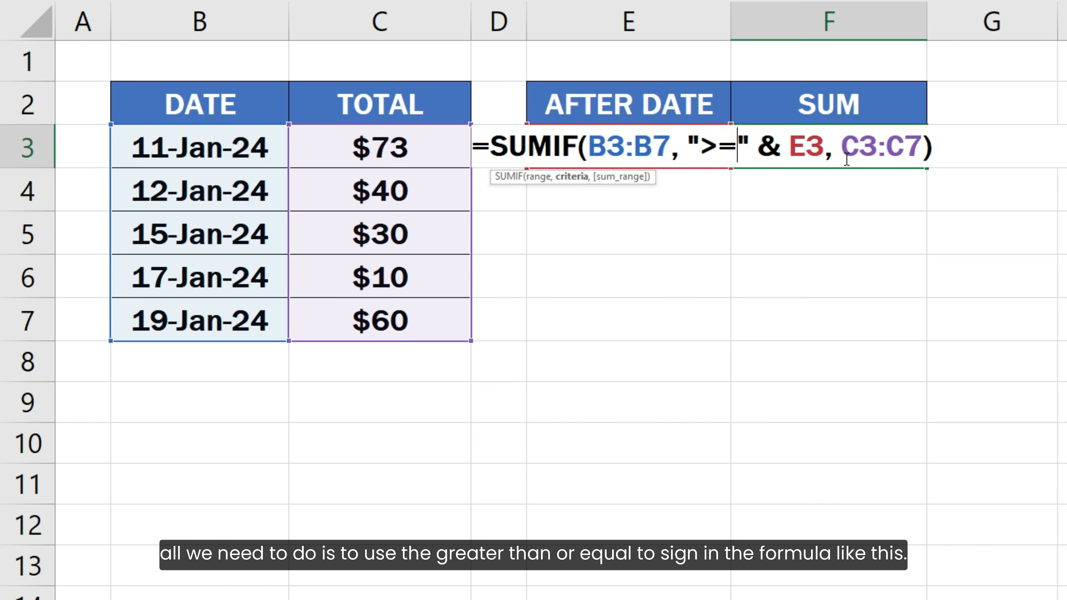
{"action": "key", "text": "Return"}
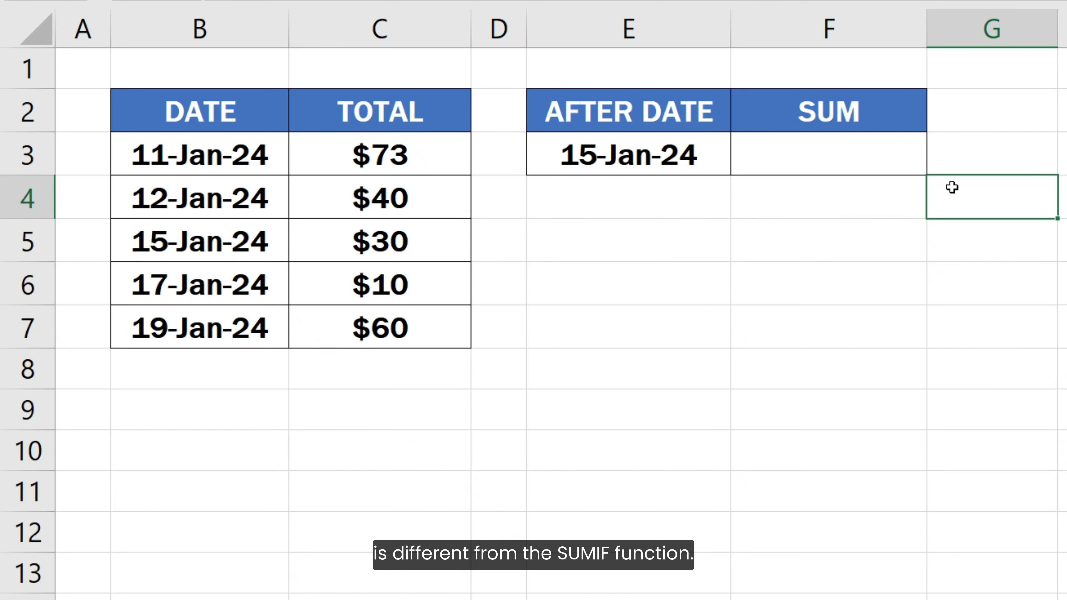
Enter the formula =SUMIFS(C3:C7, B3:B7, ">" & E3) in the empty SUM cell F3
{"action": "left_click", "coordinate": [907, 157]}
{"action": "type", "text": "="}
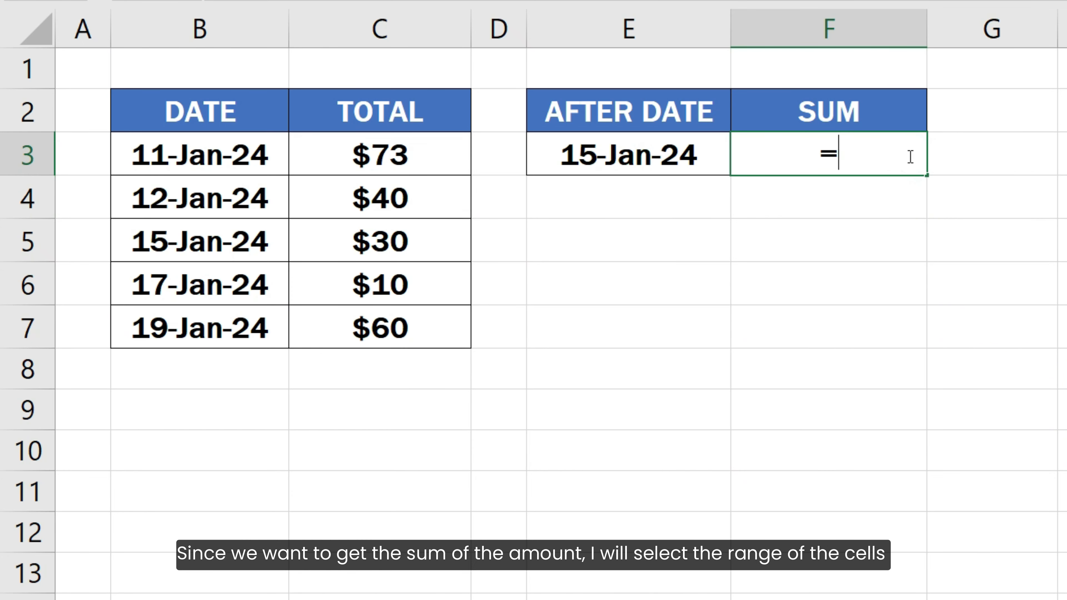
{"action": "type", "text": "SUMIFS("}
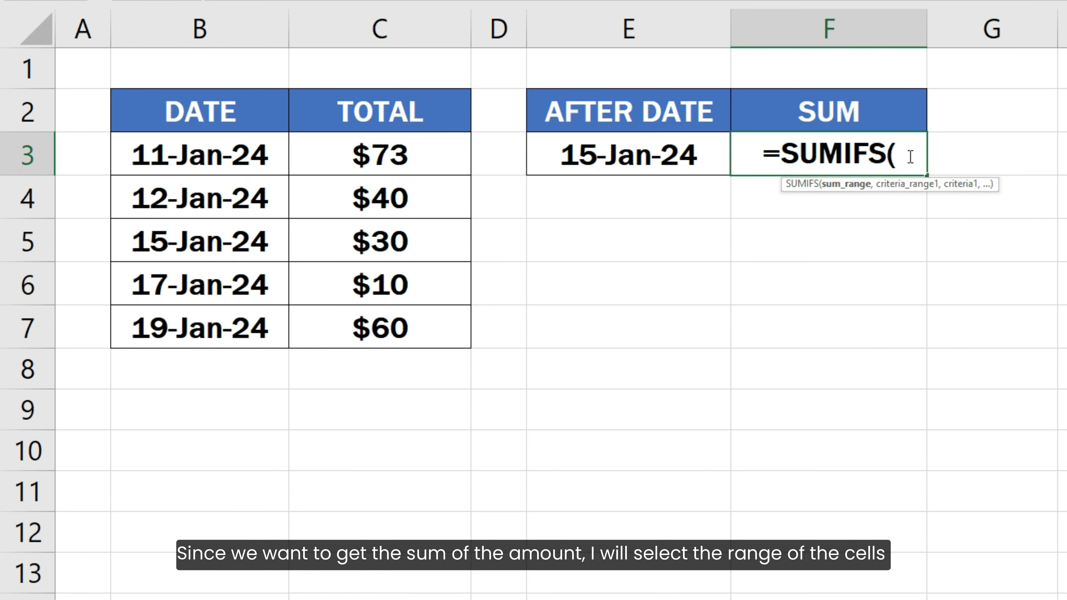
{"action": "left_click_drag", "start_coordinate": [452, 152], "coordinate": [438, 318]}
{"action": "type", "text": ","}
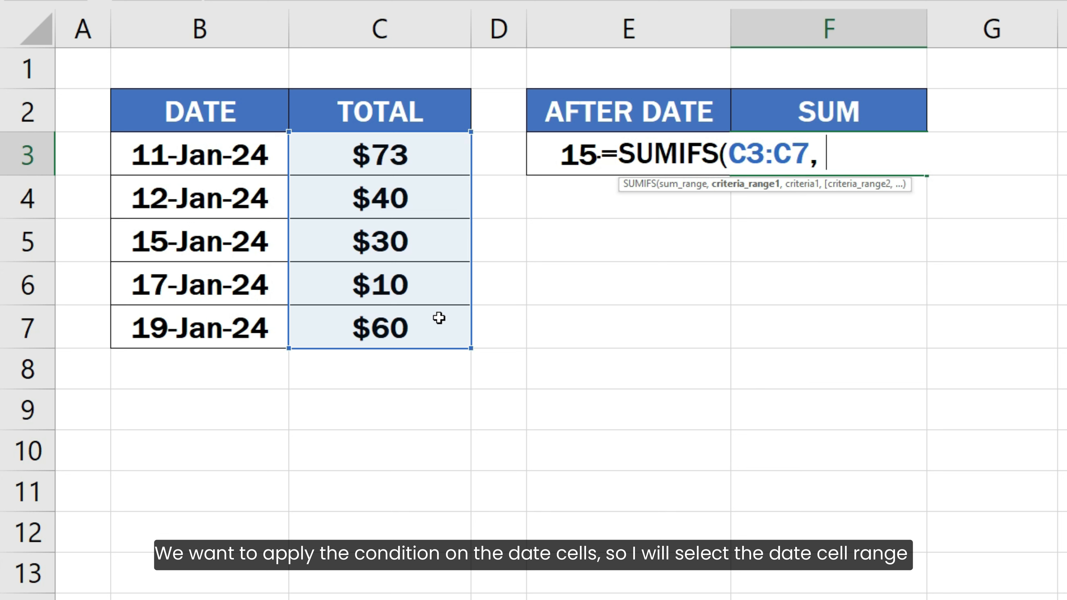
{"action": "left_click_drag", "start_coordinate": [261, 152], "coordinate": [257, 326]}
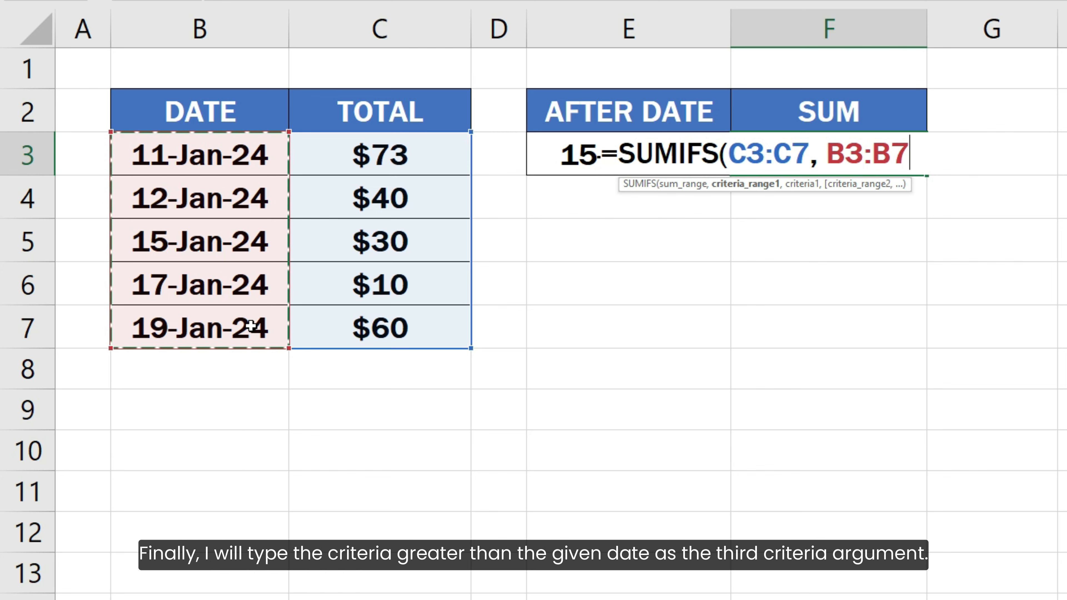
{"action": "type", "text": ", \">\""}
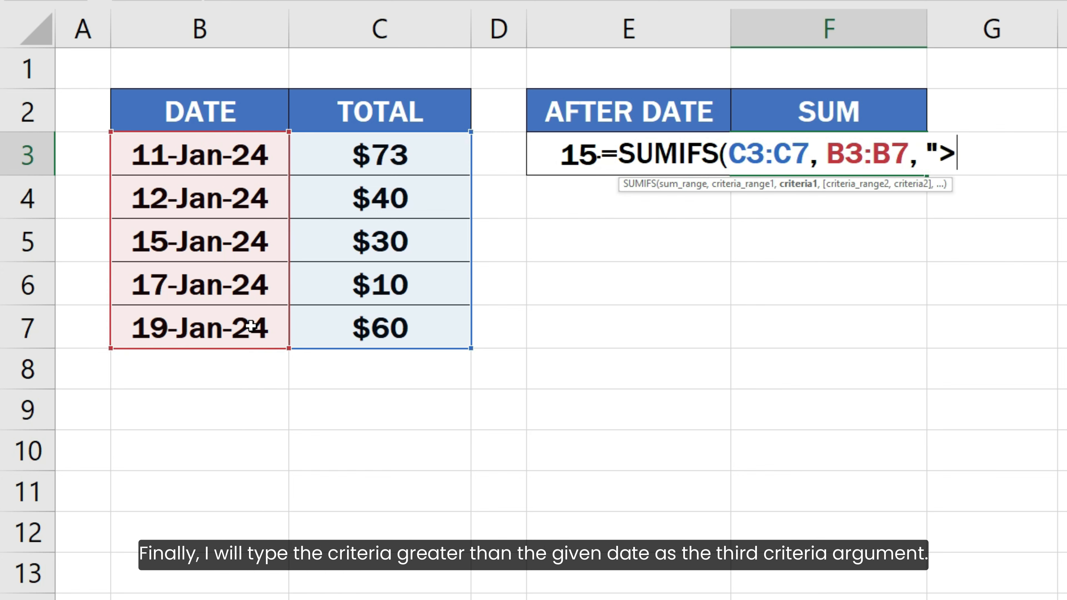
{"action": "type", "text": " &"}
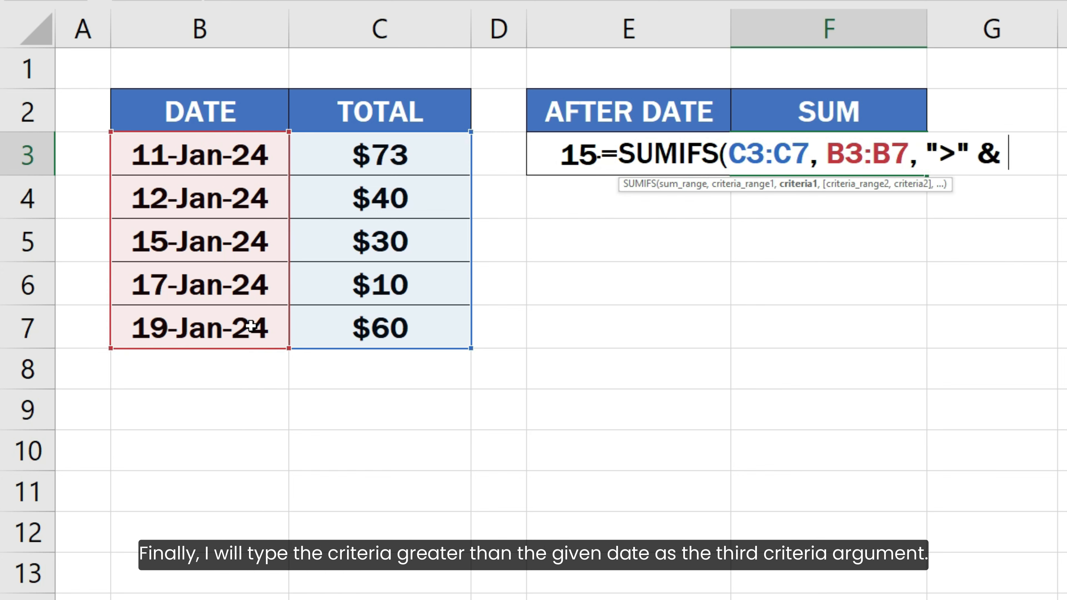
{"action": "left_click", "coordinate": [537, 156]}
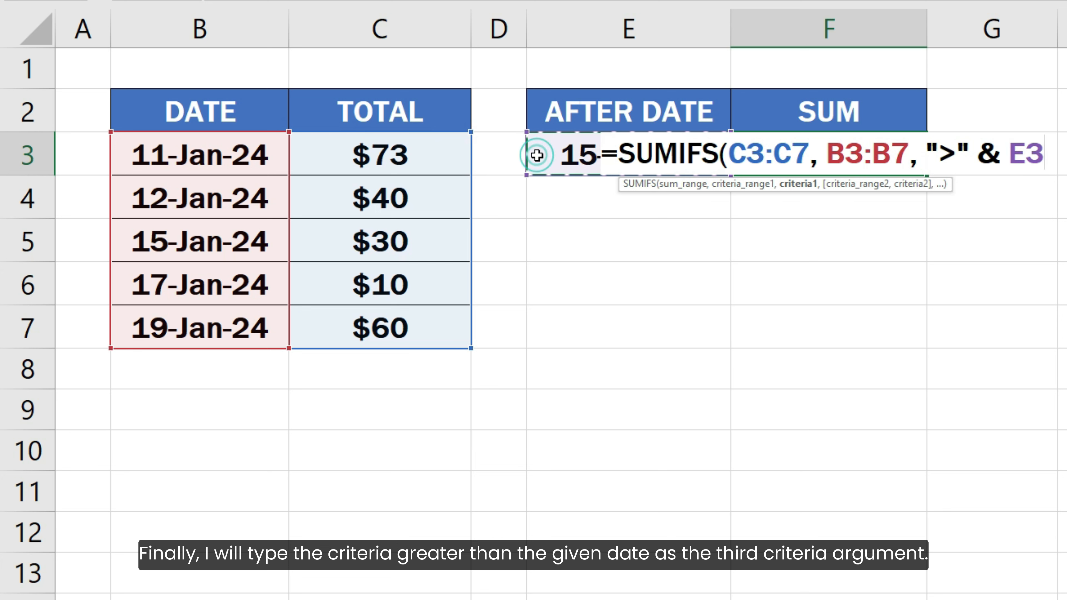
{"action": "type", "text": ")"}
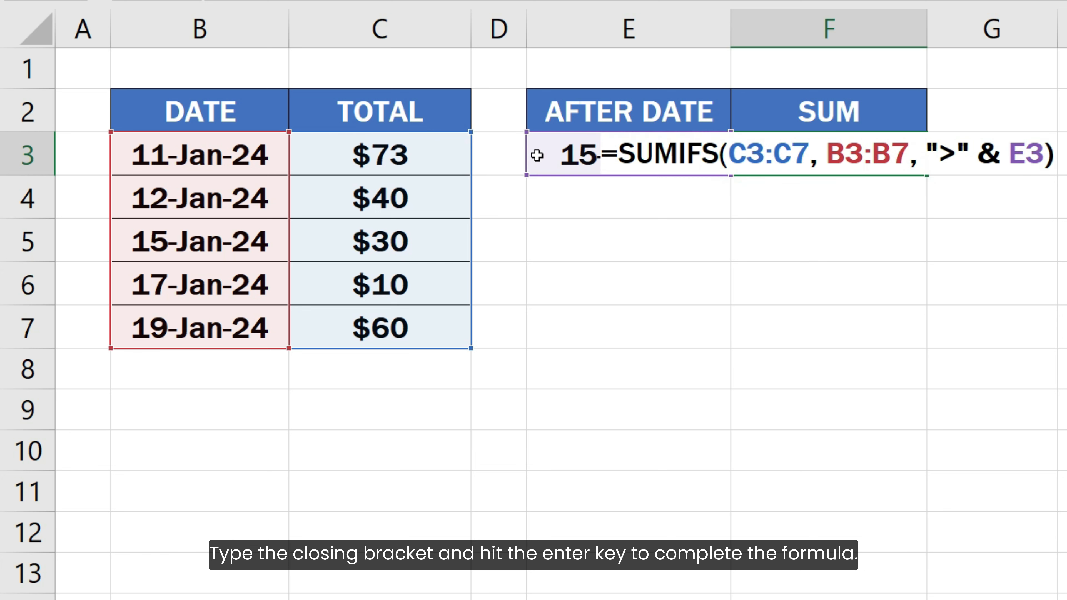
{"action": "key", "text": "Return"}
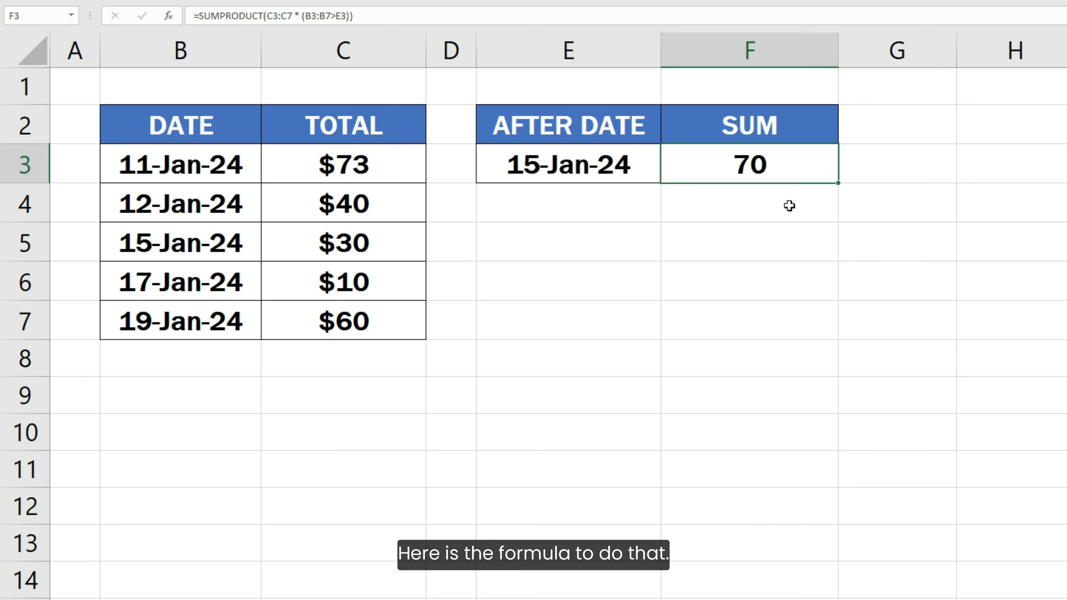
Evaluate the B3:B7>E3 condition inside the F3 SUMPRODUCT formula to inspect its array, and restore the original expression
{"action": "key", "text": "F2"}
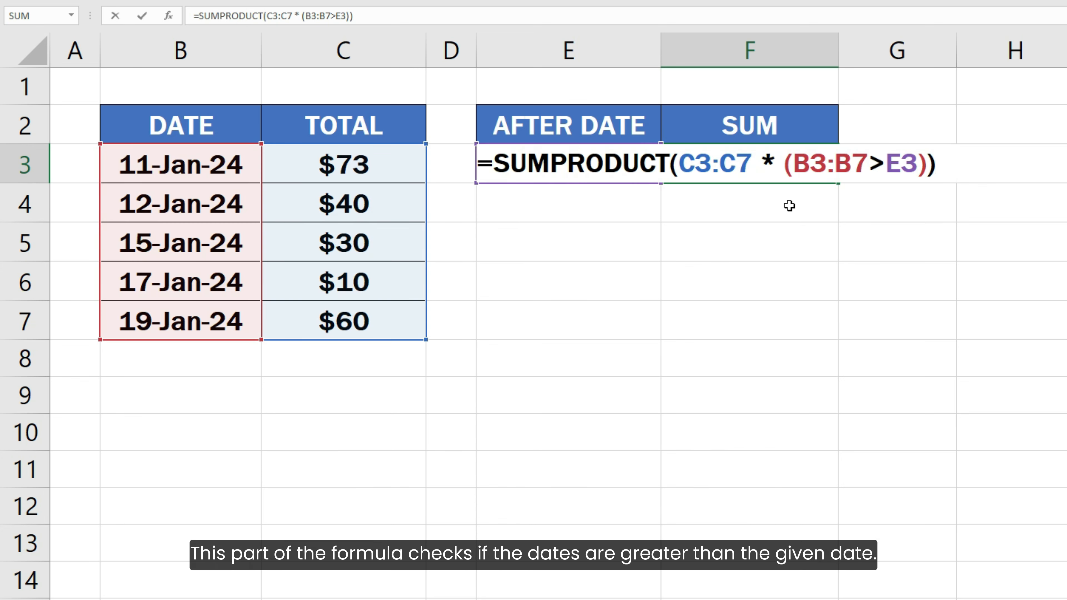
{"action": "left_click_drag", "start_coordinate": [794, 166], "coordinate": [919, 168]}
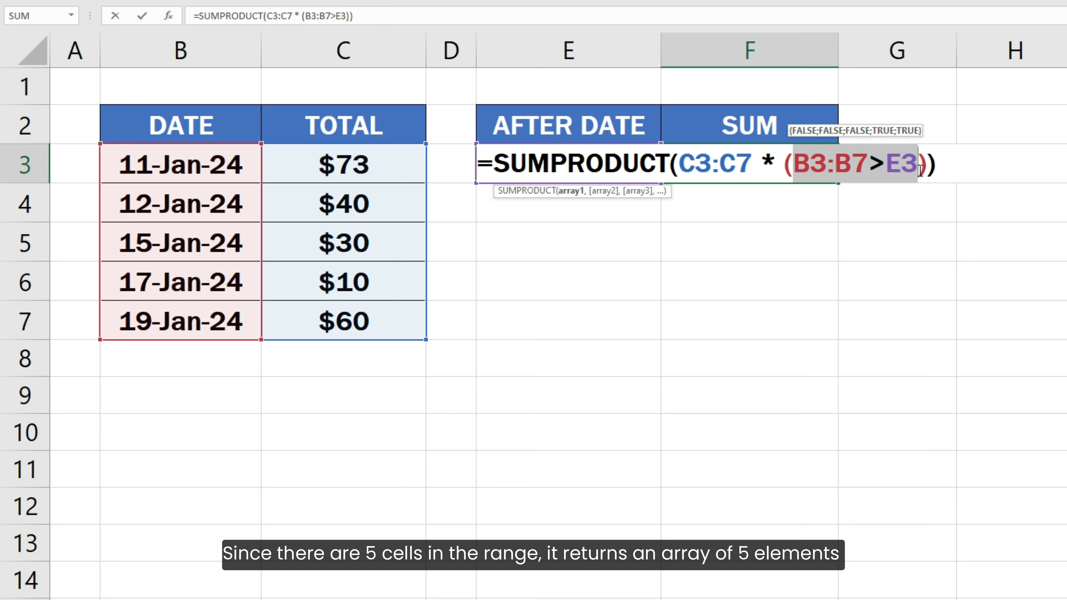
{"action": "key", "text": "F9"}
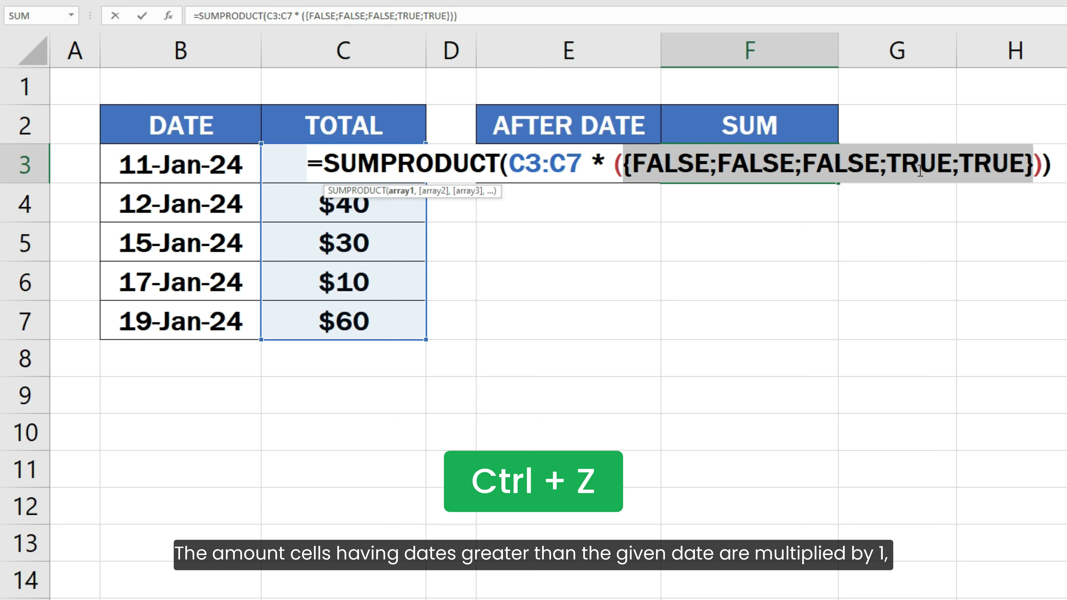
{"action": "key", "text": "ctrl+z"}
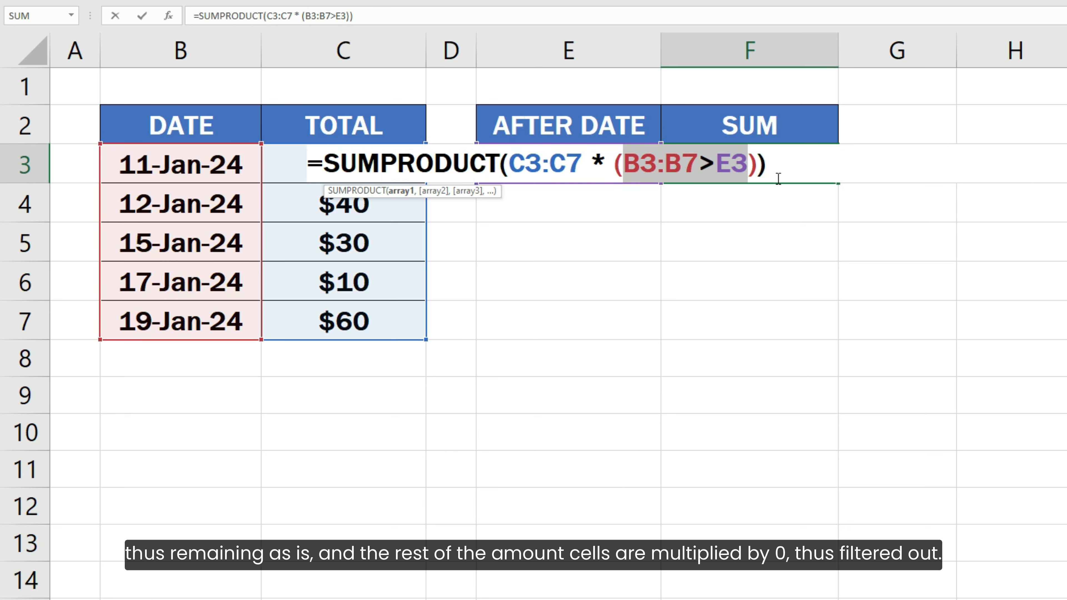
Evaluate the product C3:C7 * (B3:B7>E3) in the F3 formula, restore the expression and finish editing the cell
{"action": "left_click_drag", "start_coordinate": [508, 166], "coordinate": [758, 171]}
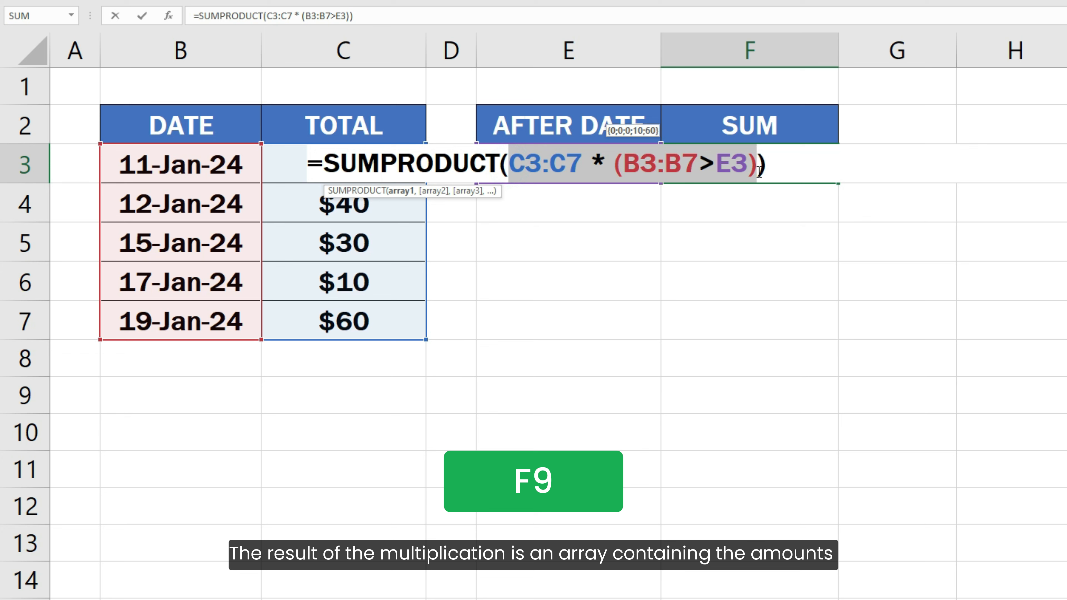
{"action": "key", "text": "F9"}
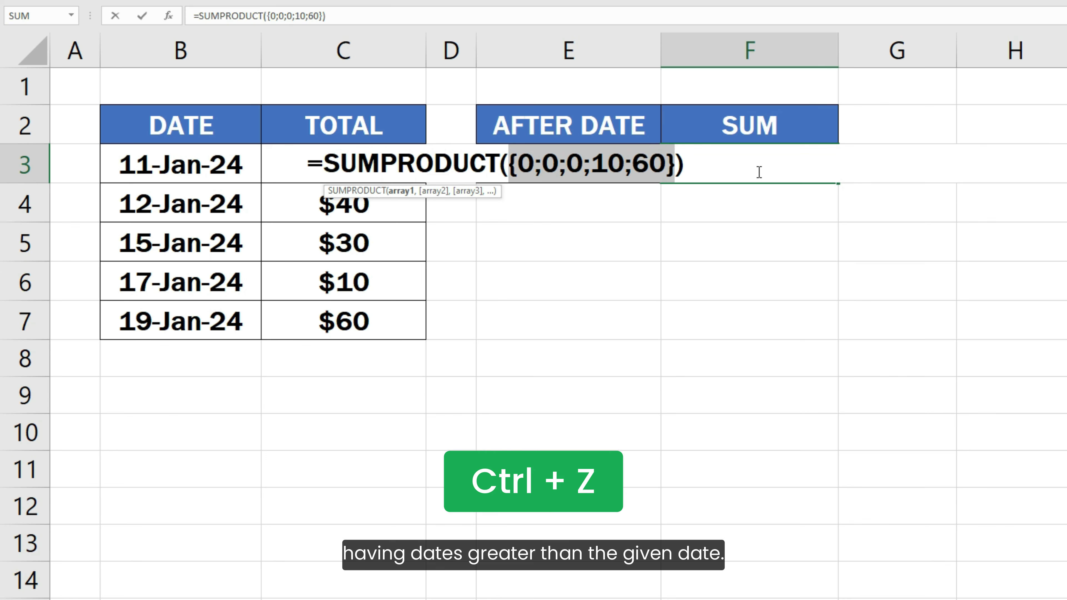
{"action": "key", "text": "ctrl+z"}
{"action": "left_click", "coordinate": [773, 168]}
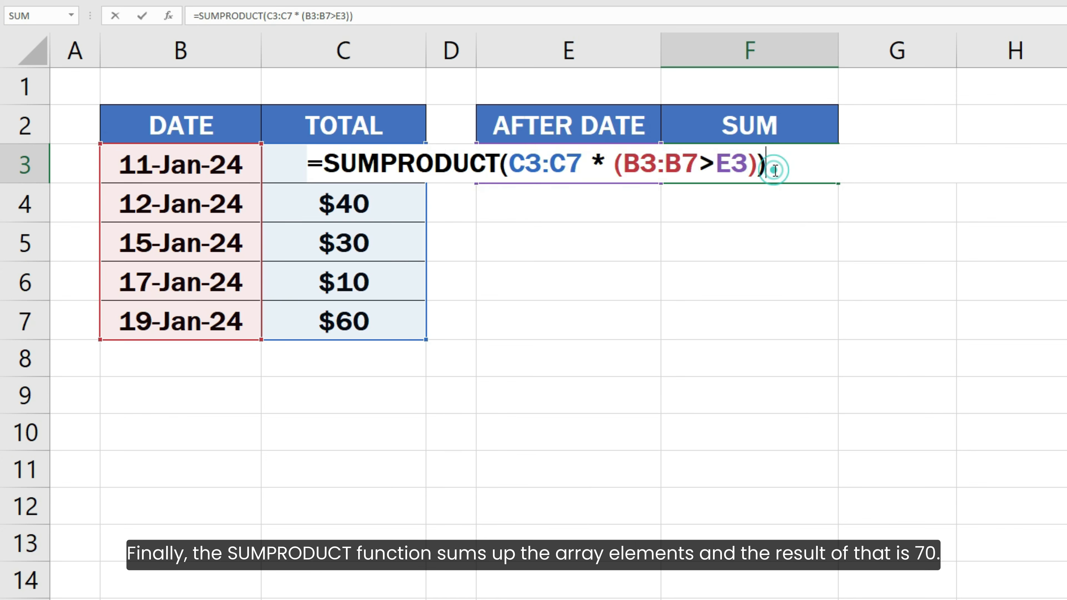
{"action": "key", "text": "Return"}
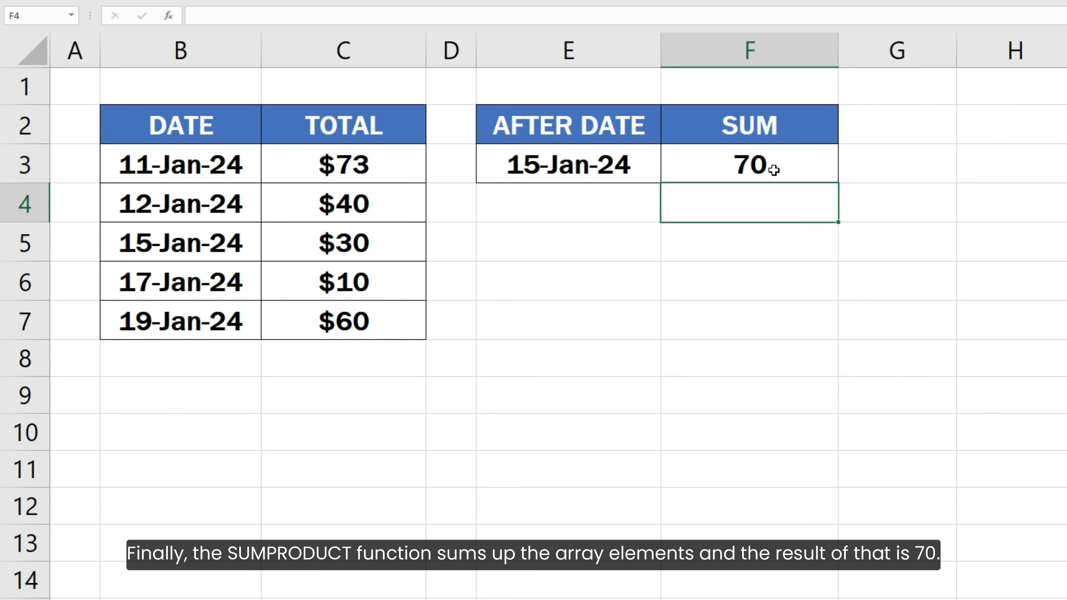